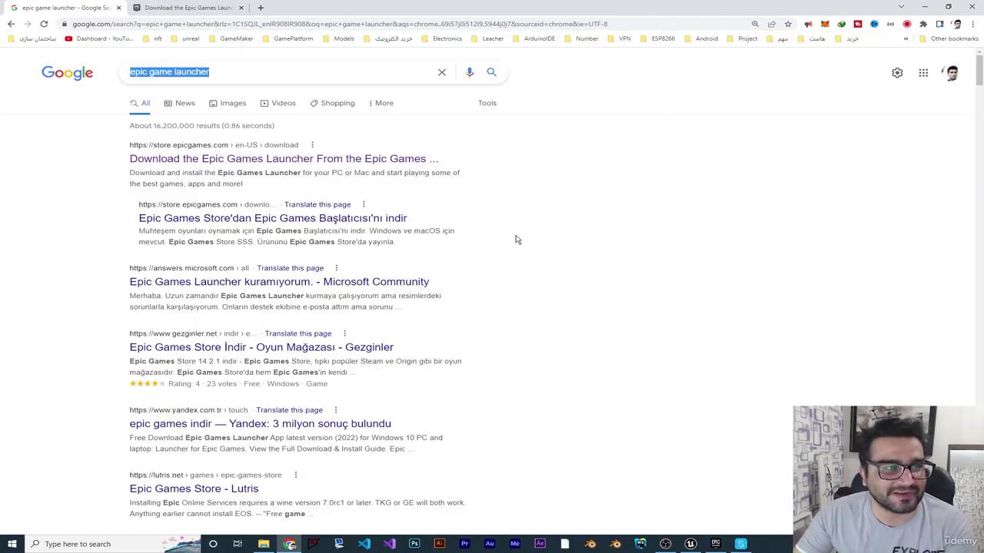
Step: Reselect the 'epic game launcher' search query and switch to the Epic Games Launcher download tab
click(214, 72)
drag(219, 73, 117, 74)
click(883, 231)
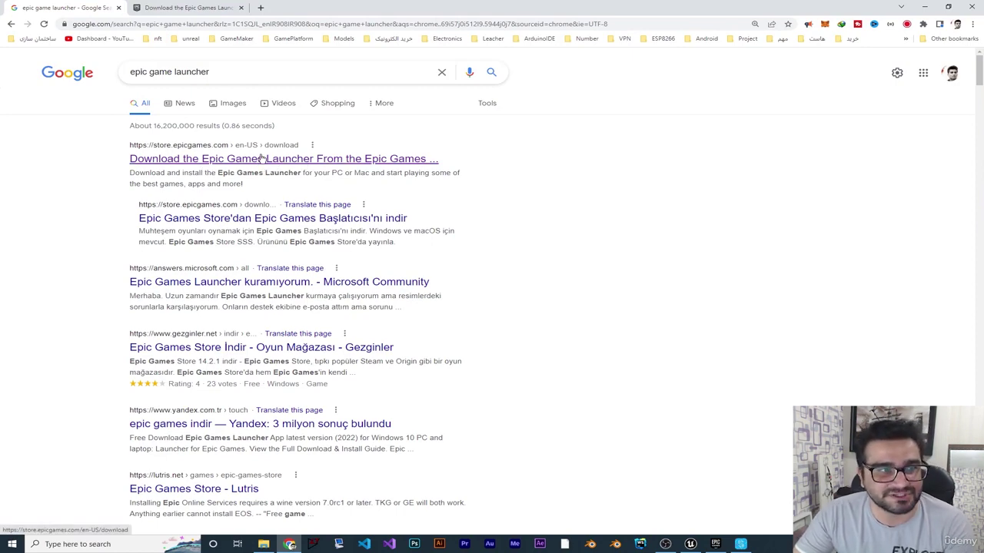
click(185, 7)
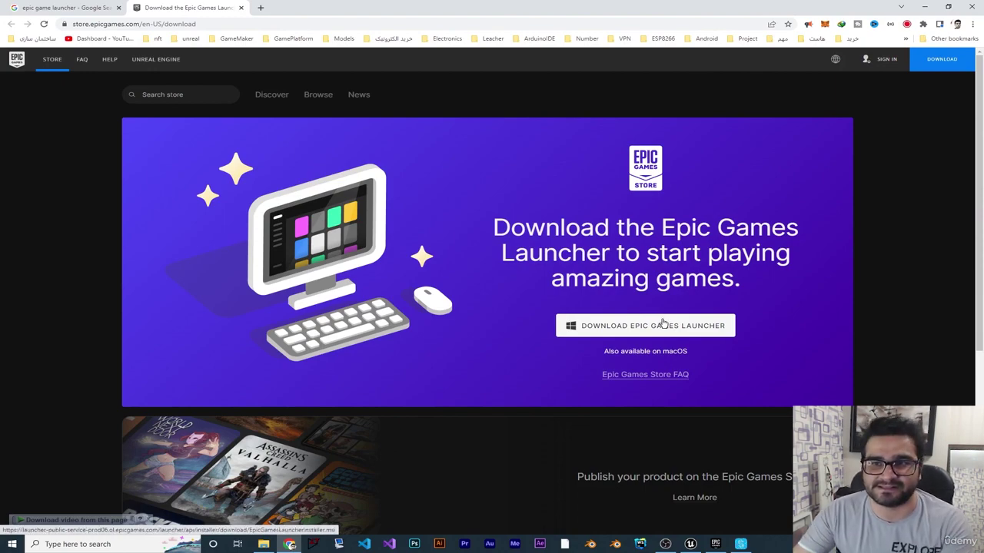
Step: Bring the Epic Games Launcher forward and show its Library of engine versions and projects
click(715, 544)
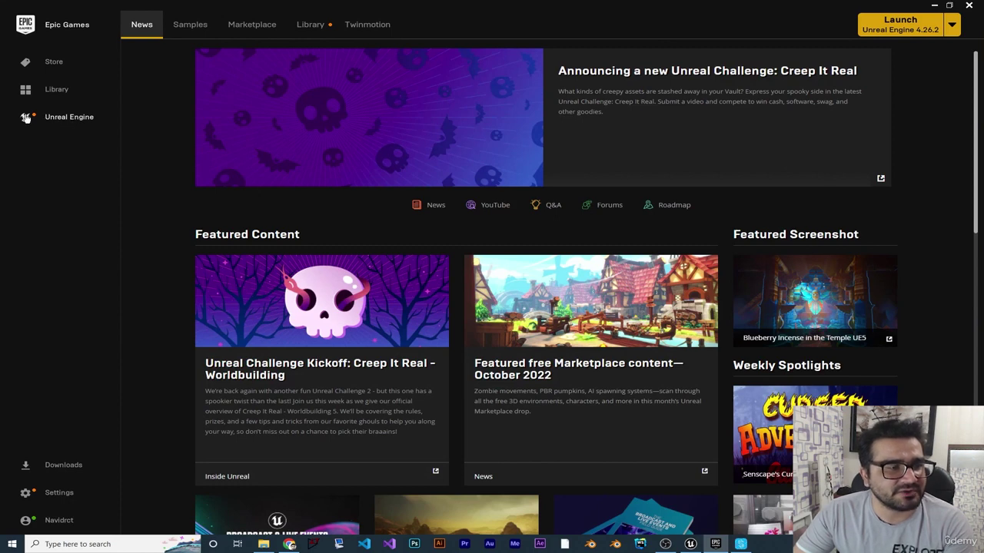
click(307, 26)
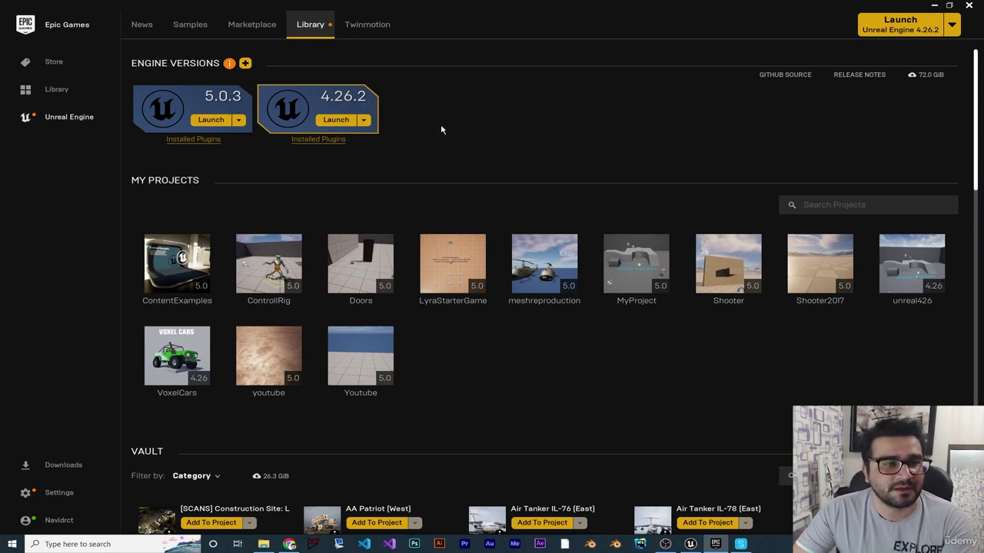
Step: Add an engine slot, review the installable versions, then remove the unneeded 4.27.2 slot
click(246, 65)
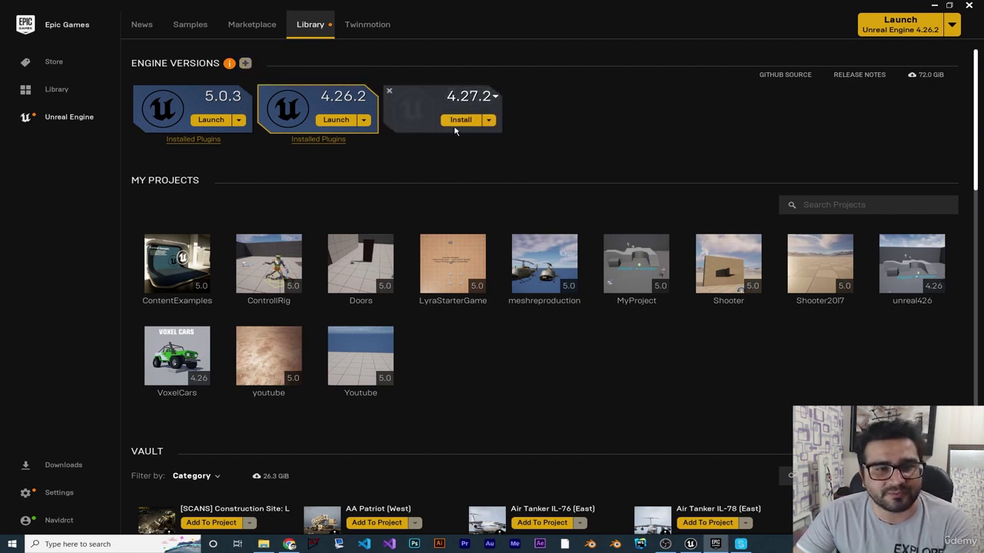
click(496, 97)
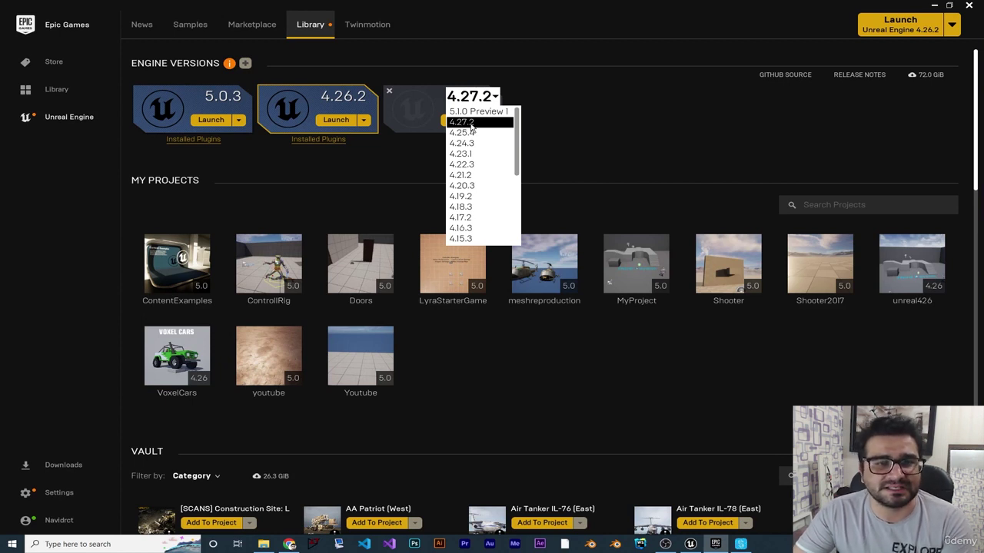
click(471, 128)
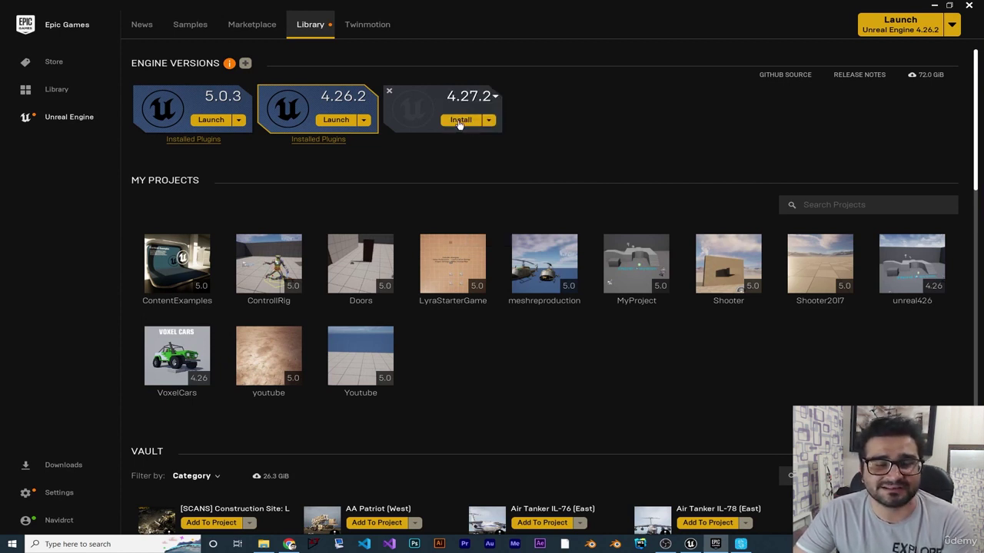
click(493, 99)
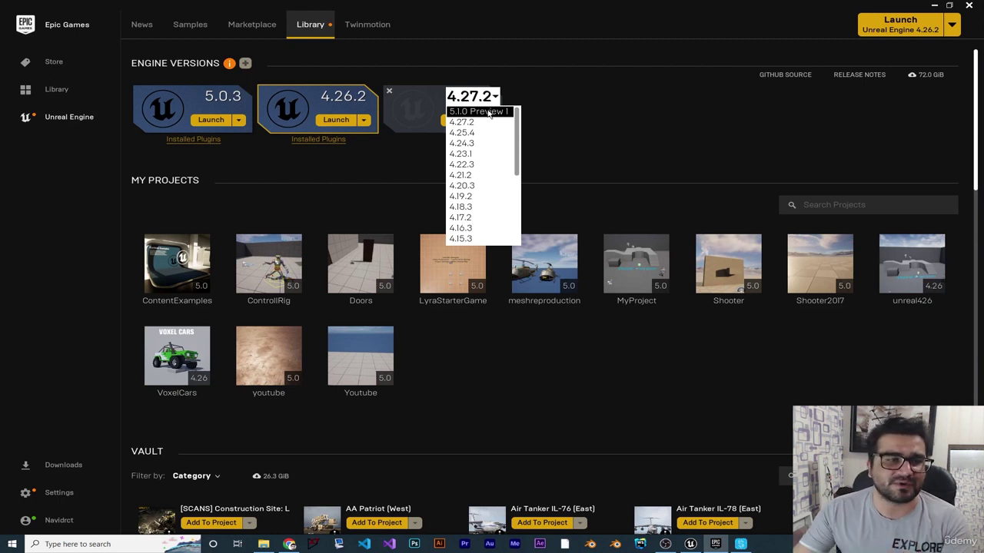
click(575, 122)
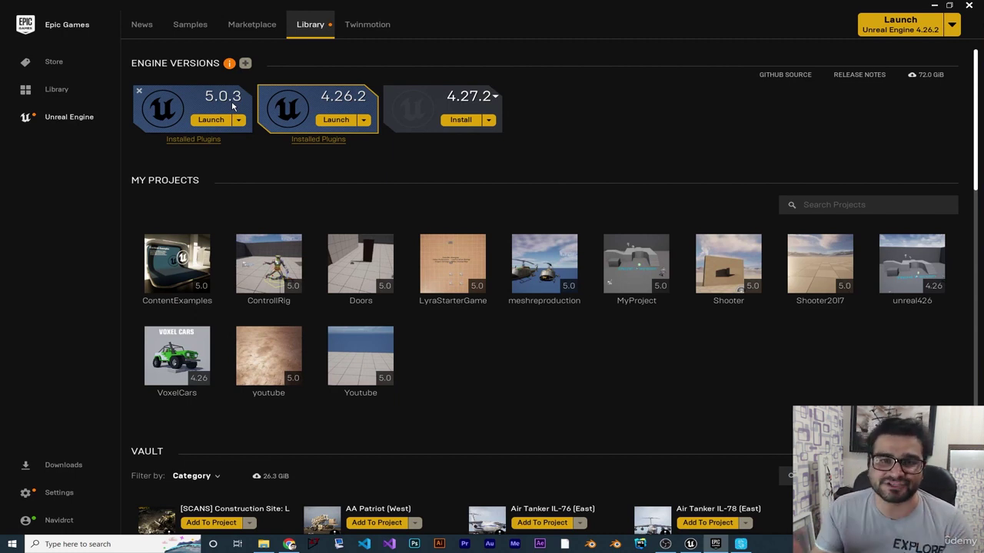
click(488, 98)
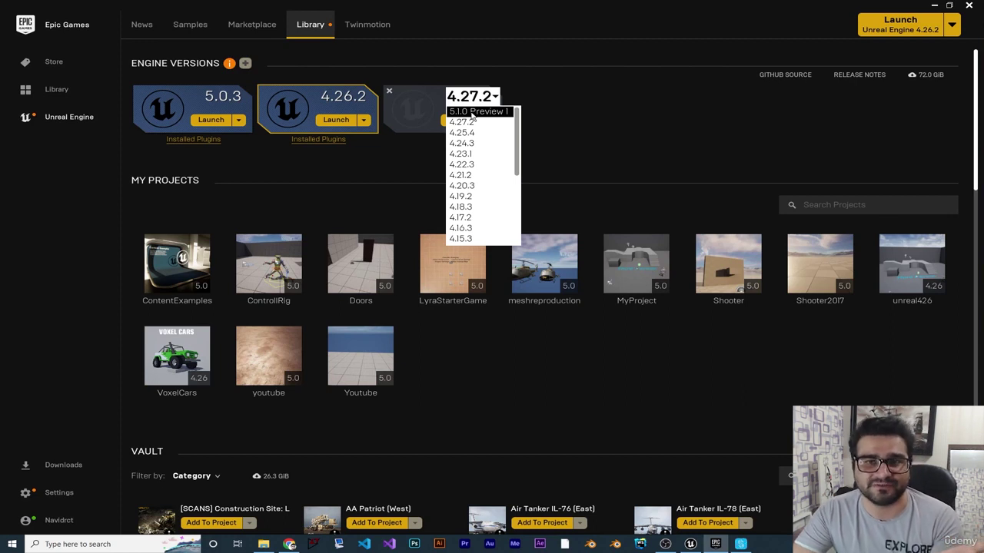
click(574, 97)
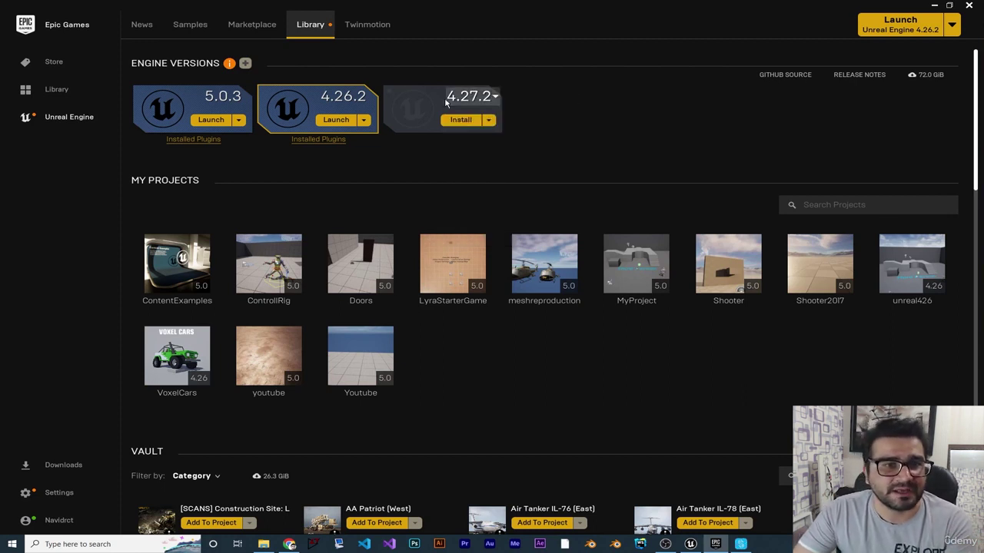
click(389, 91)
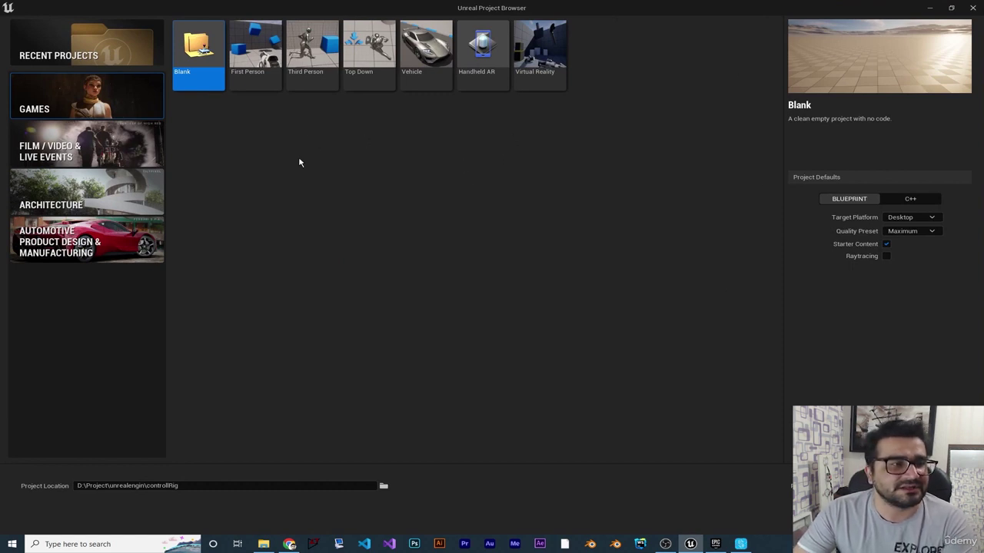
click(93, 55)
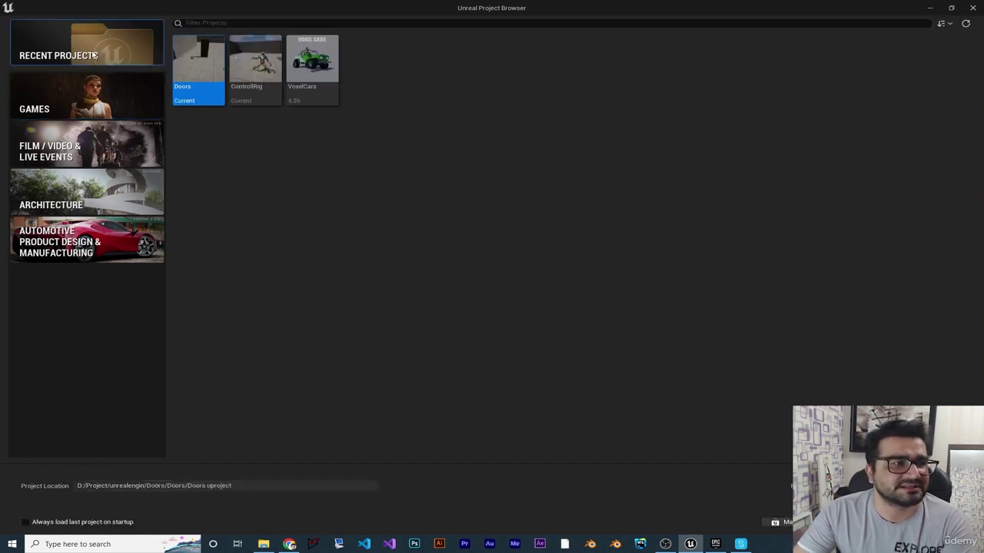
click(83, 105)
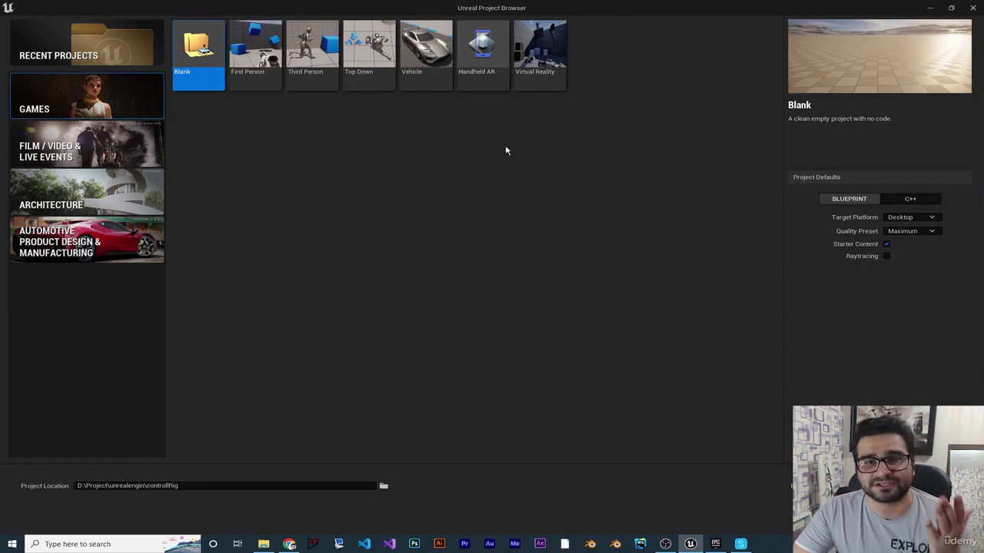
click(135, 156)
click(119, 206)
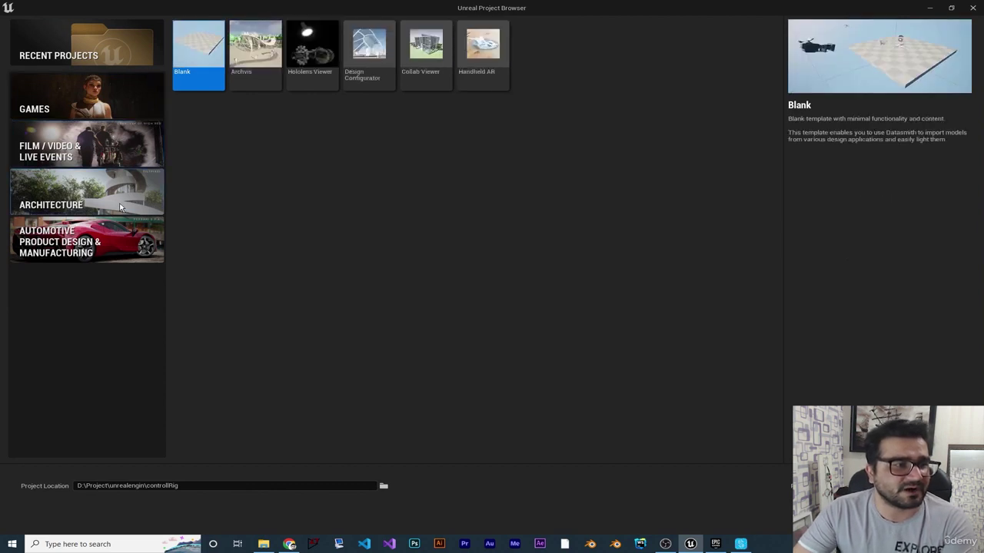
click(122, 239)
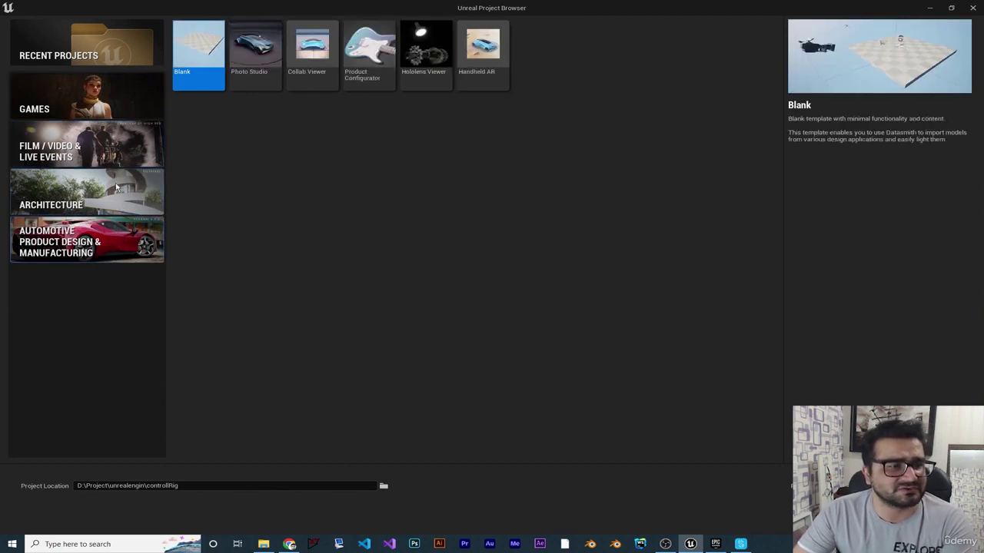
click(95, 113)
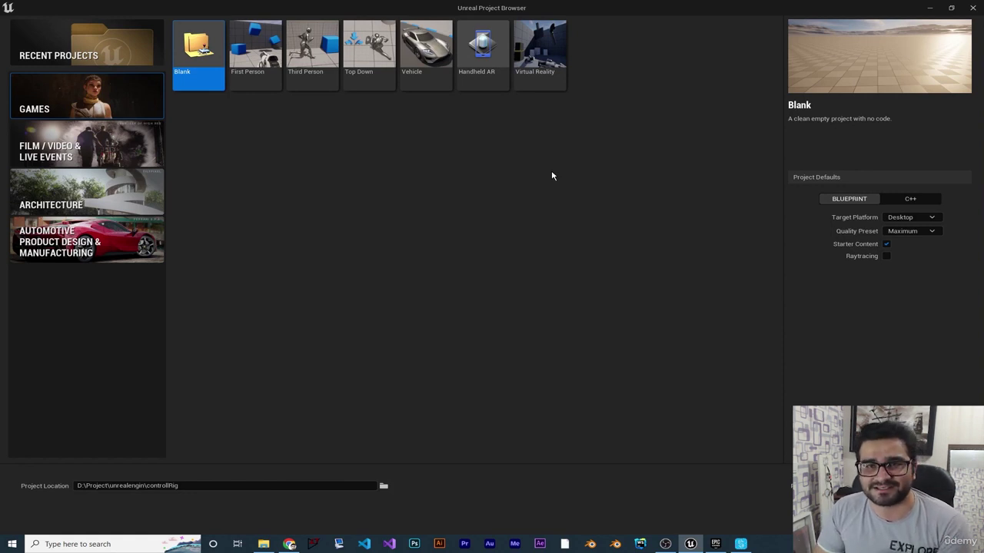
Step: Select the Third Person template and browse the project location to D:\Project\unrealengin
click(311, 51)
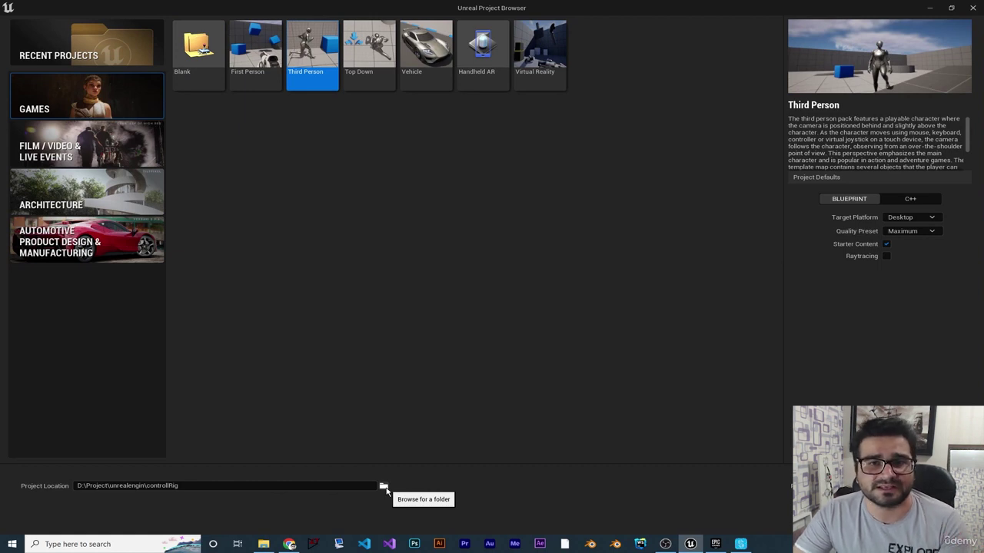
click(384, 487)
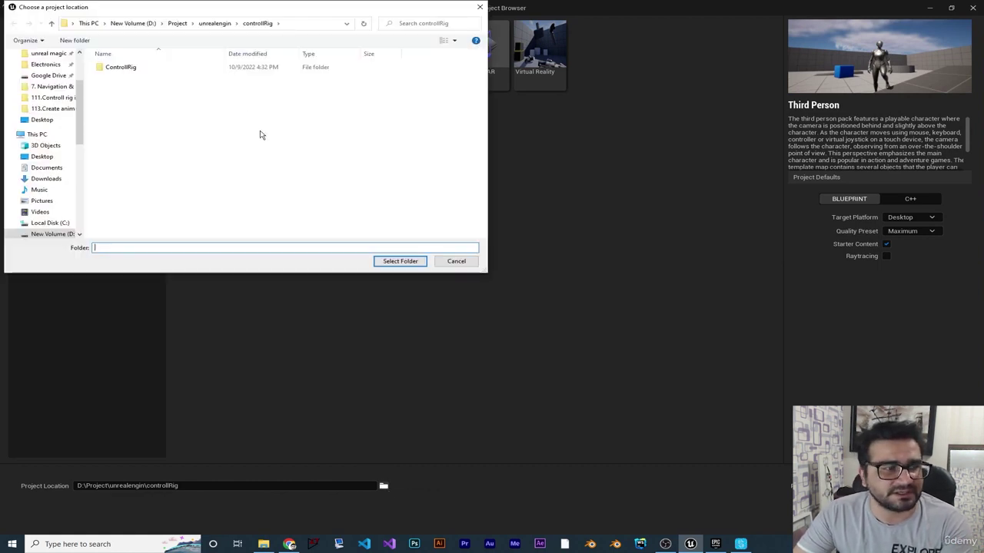
click(177, 23)
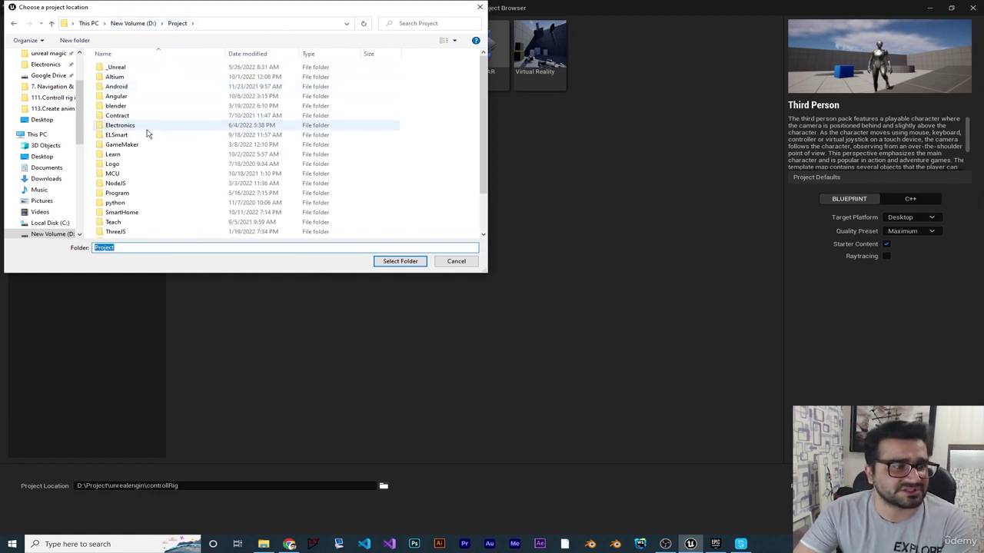
scroll(146, 177, down, 2)
double_click(146, 212)
Step: Create a new firstGame folder there and use it as the project location
right_click(196, 197)
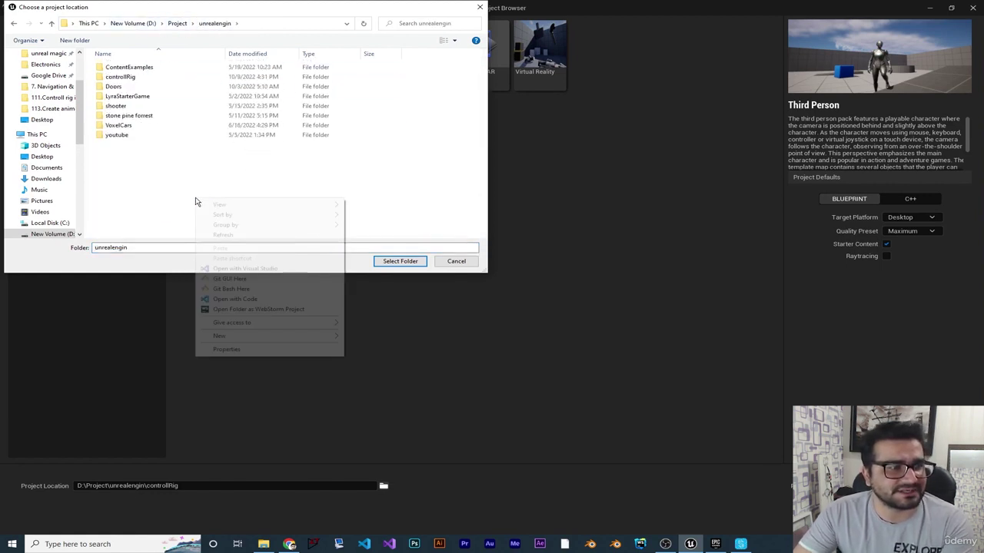
mouse_move(265, 336)
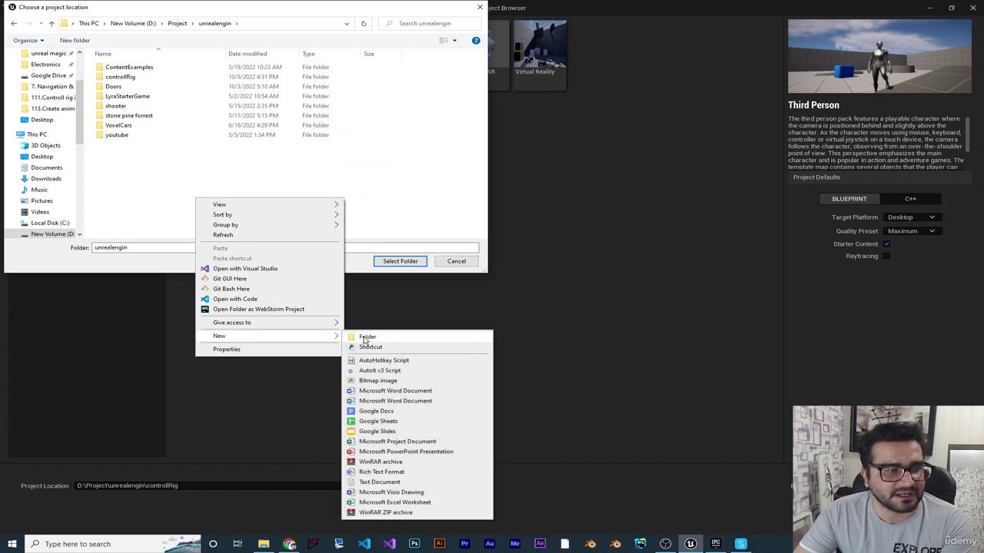
click(359, 338)
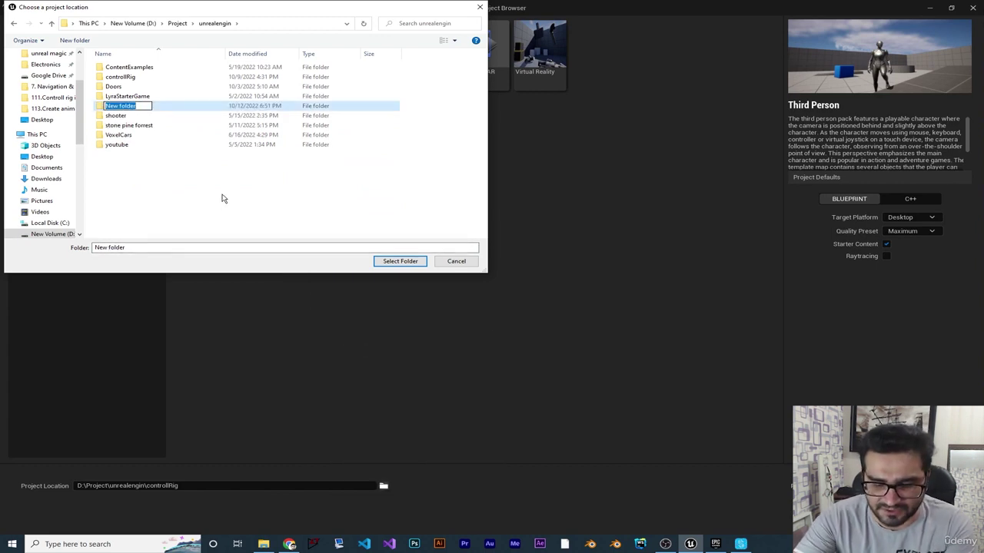
text(firstGame)
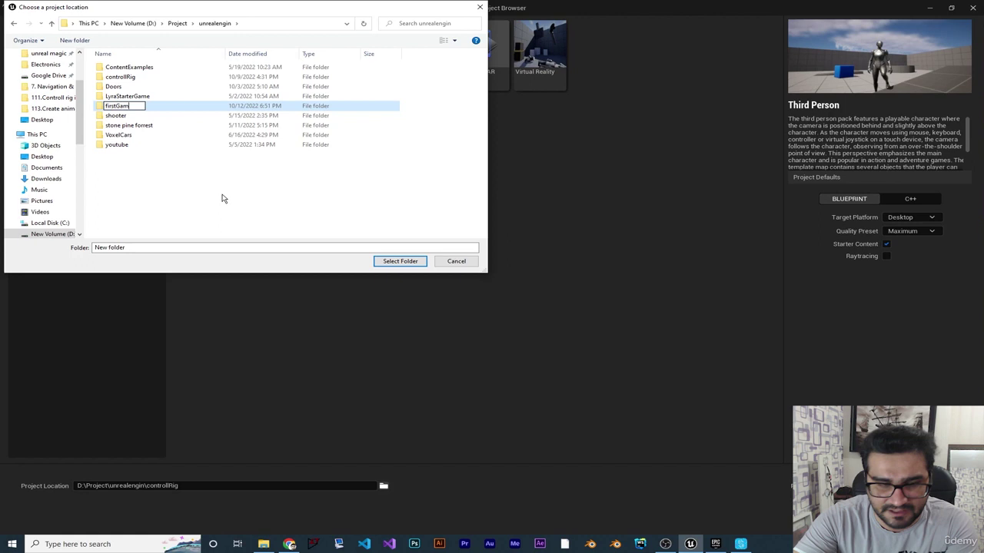
key(Return)
key(Return)
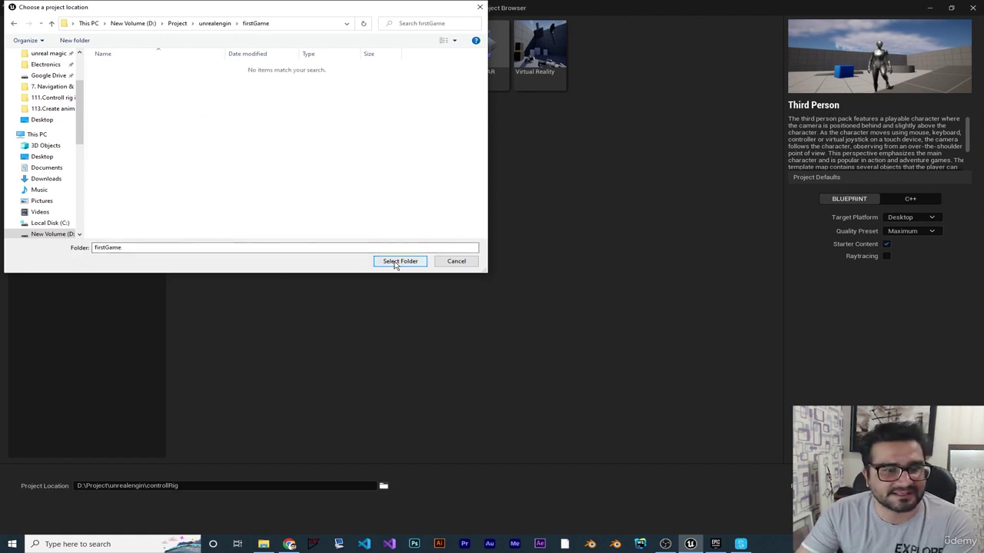
click(395, 262)
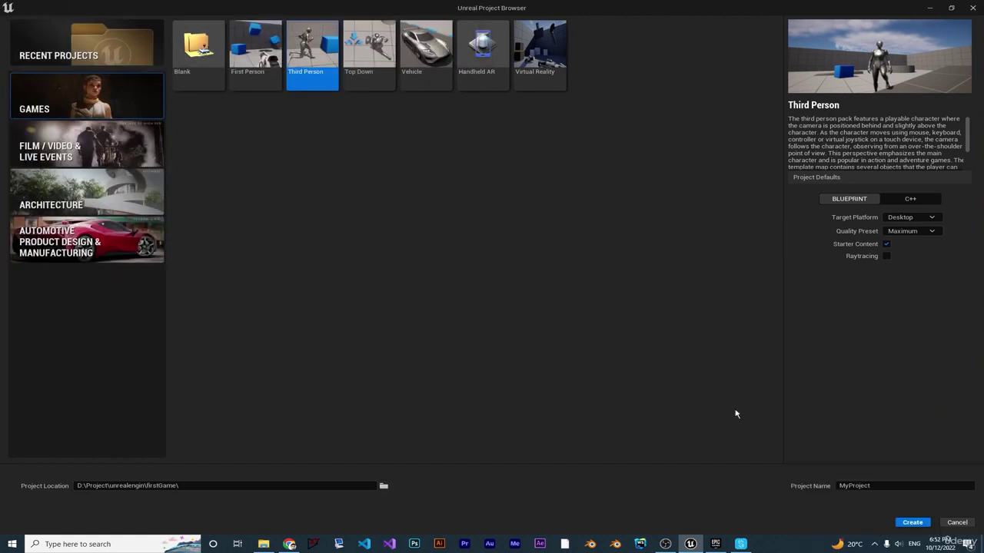
Step: Overwrite the default MyProject name with the new name firtGame
click(854, 493)
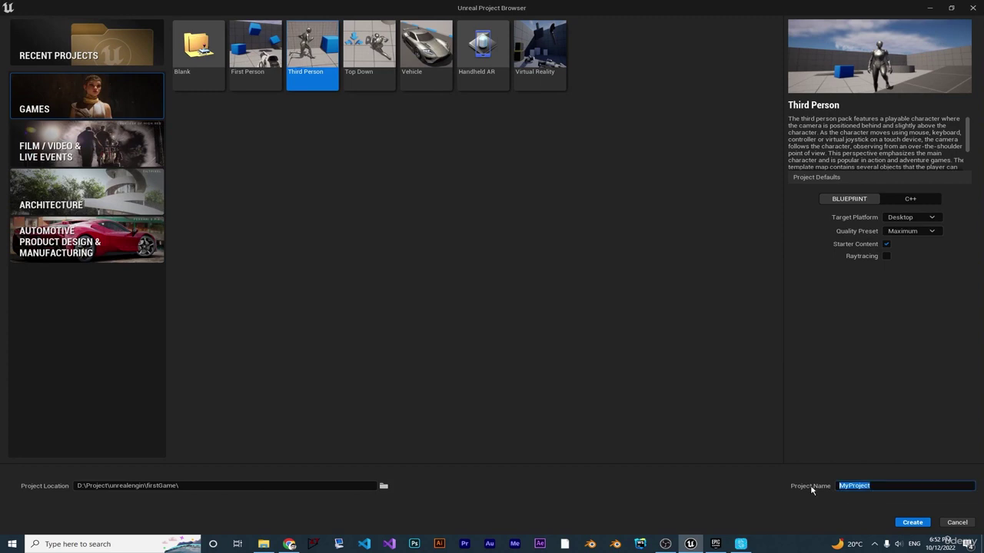
double_click(853, 486)
text(f)
Step: Keep Desktop platform and Maximum quality preset, then create the Third Person project
click(904, 219)
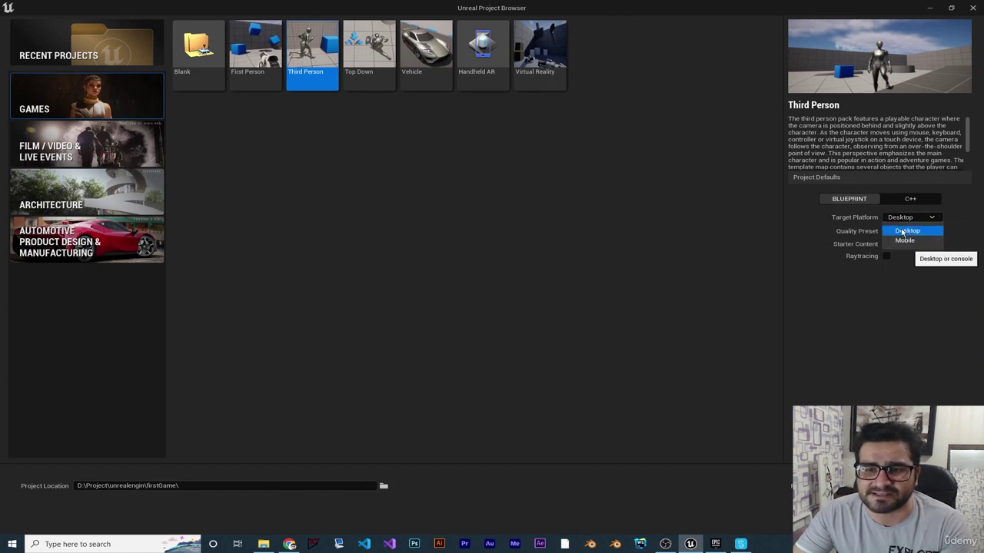
click(843, 243)
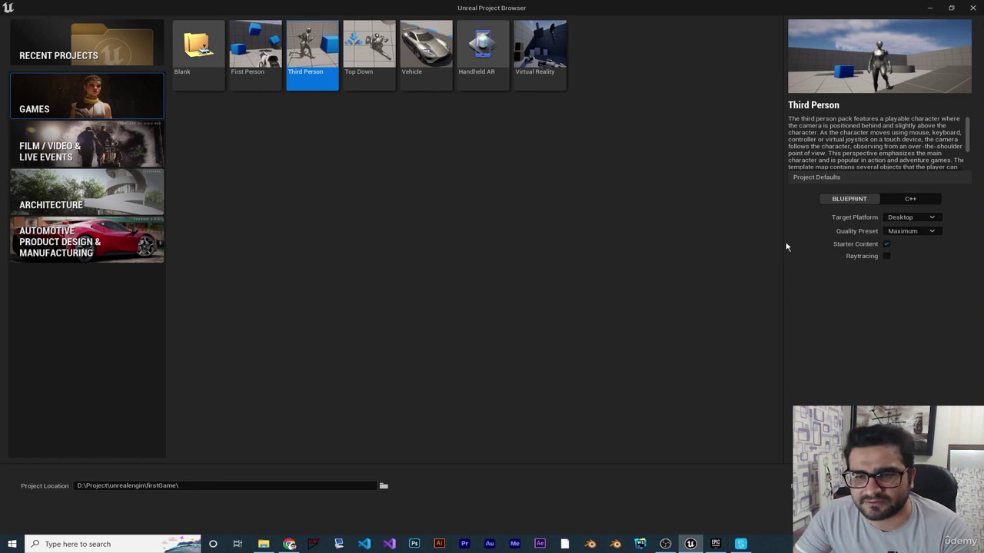
click(911, 232)
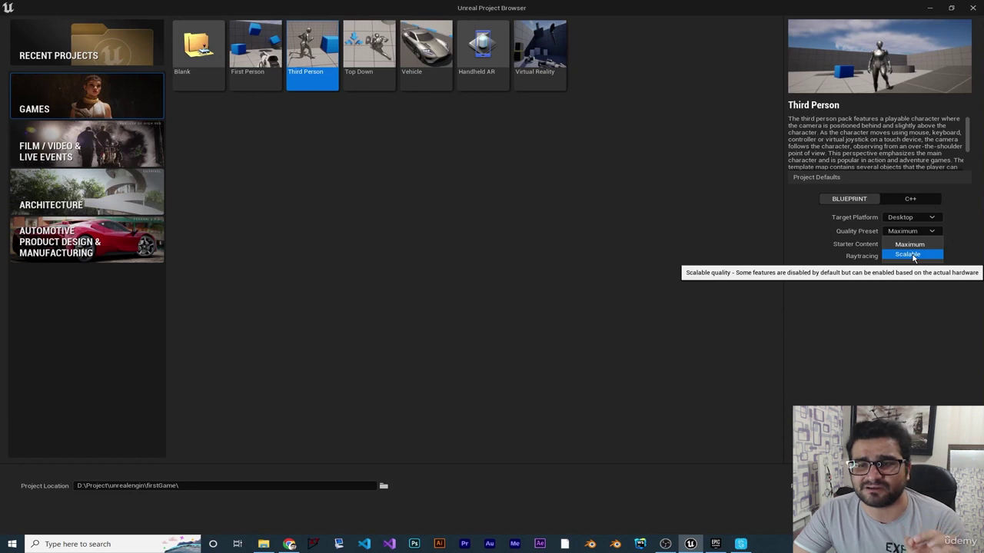
click(897, 244)
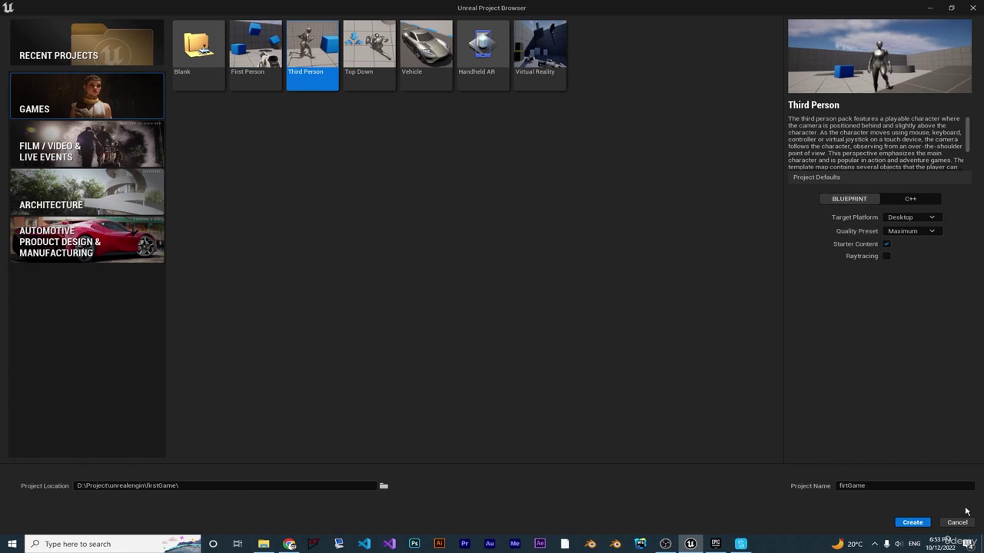
click(913, 524)
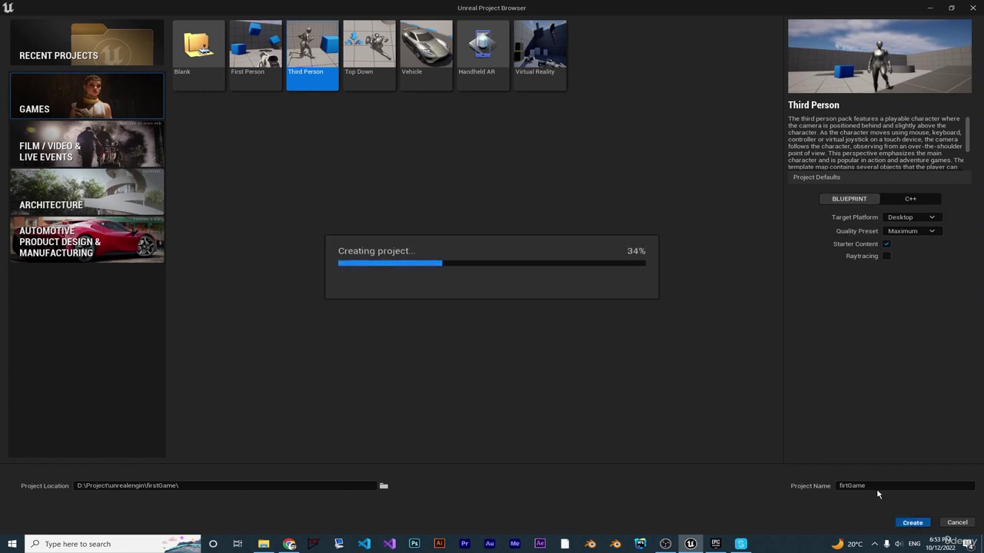